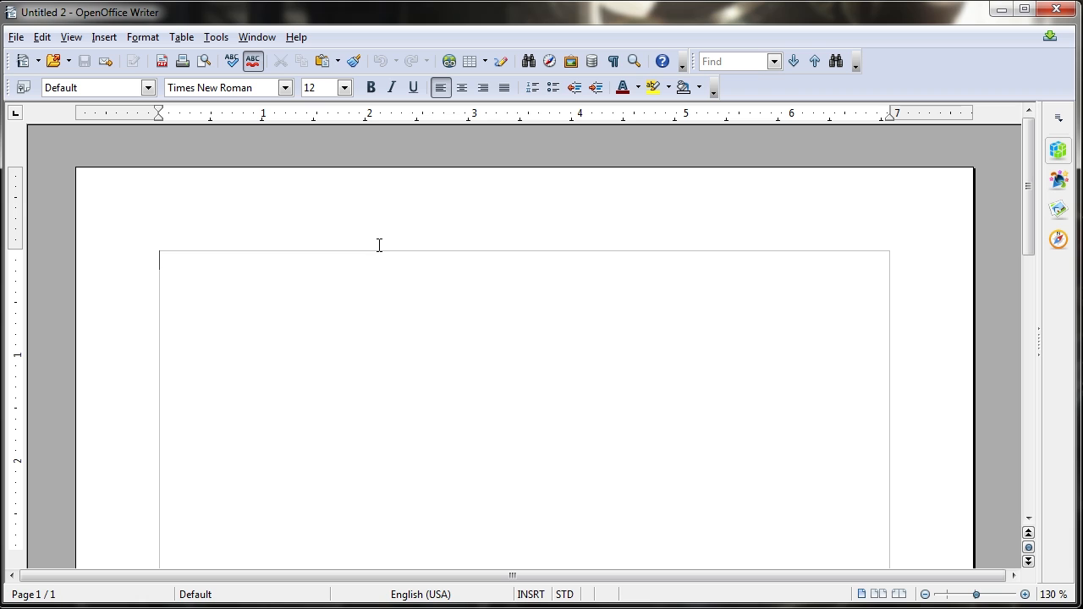
# Insert a header for the Default page style and add a tab inside it.
pyautogui.scroll(-1, 285, 252)
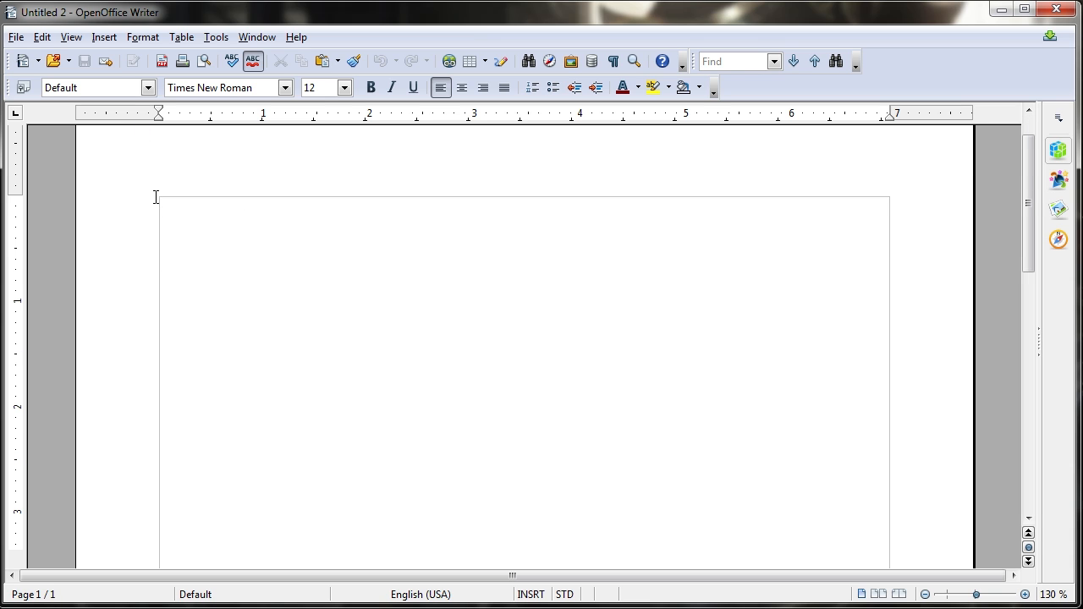
pyautogui.scroll(1, 176, 222)
pyautogui.click(104, 38)
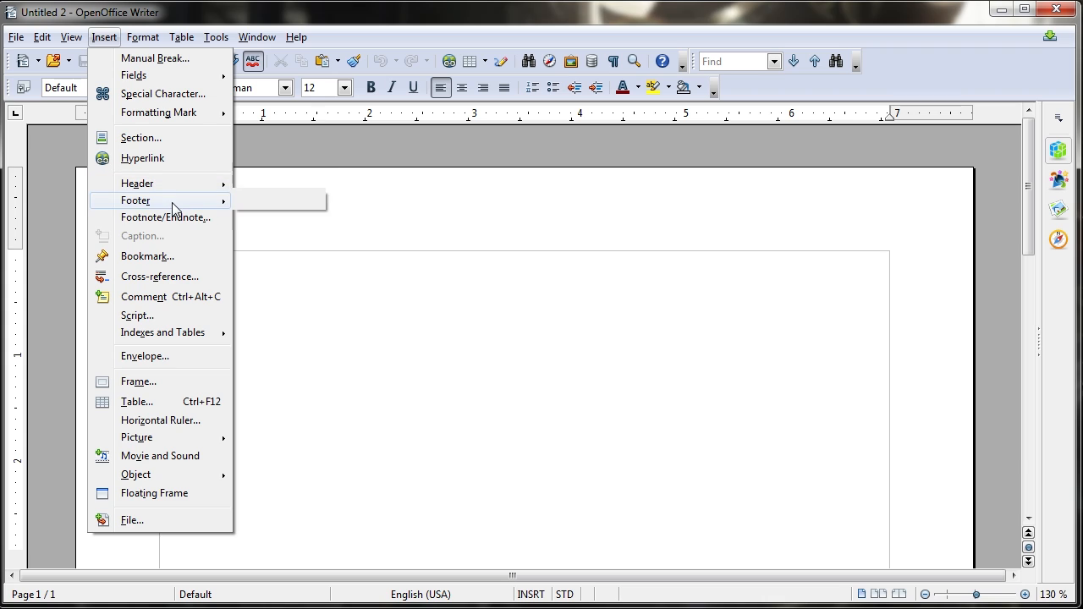
pyautogui.moveTo(181, 184)
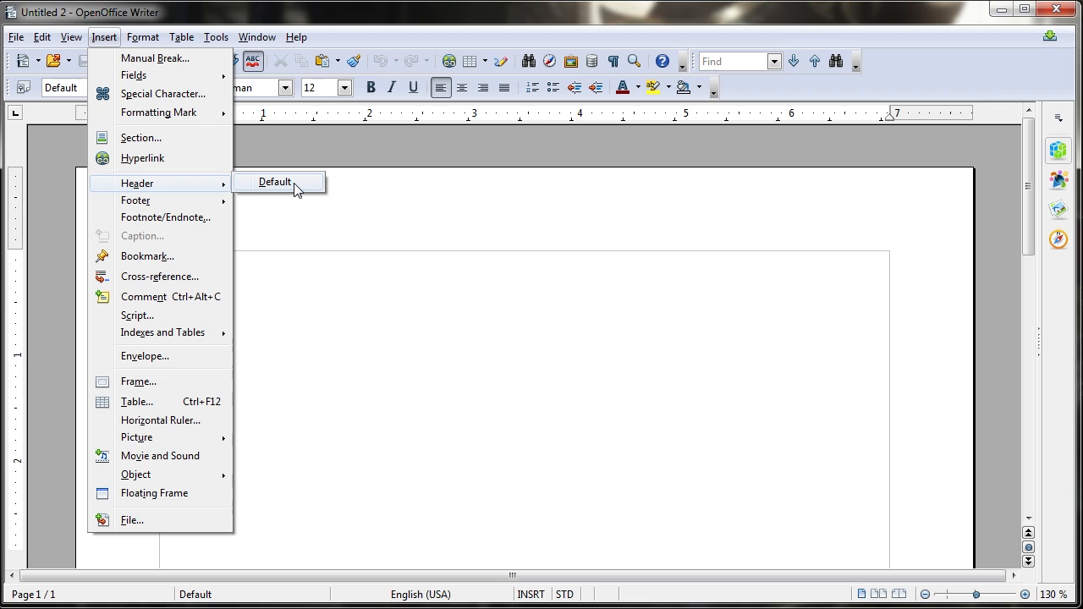
pyautogui.click(292, 186)
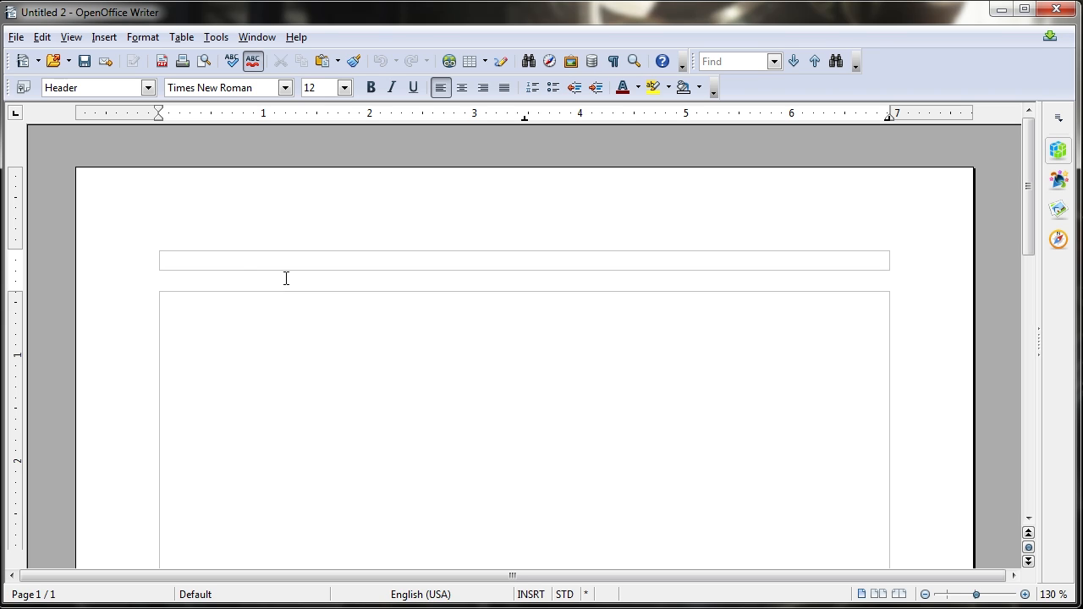
pyautogui.press('Tab')
# Insert a page break in the body of the first page to start a second page.
pyautogui.click(100, 38)
pyautogui.click(100, 38)
pyautogui.scroll(-10, 505, 271)
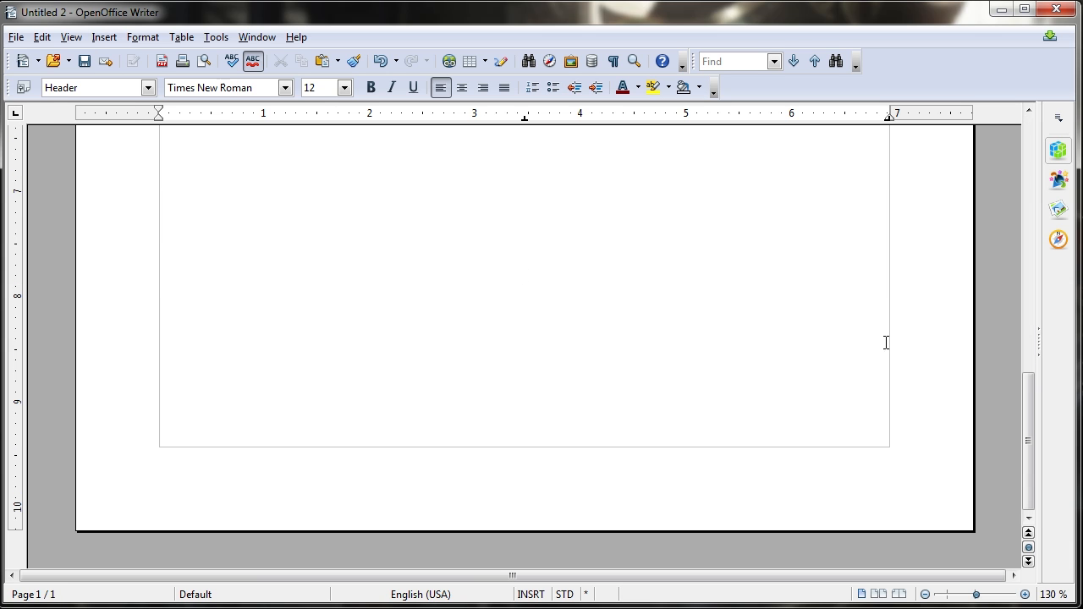
pyautogui.scroll(10, 805, 331)
pyautogui.click(808, 378)
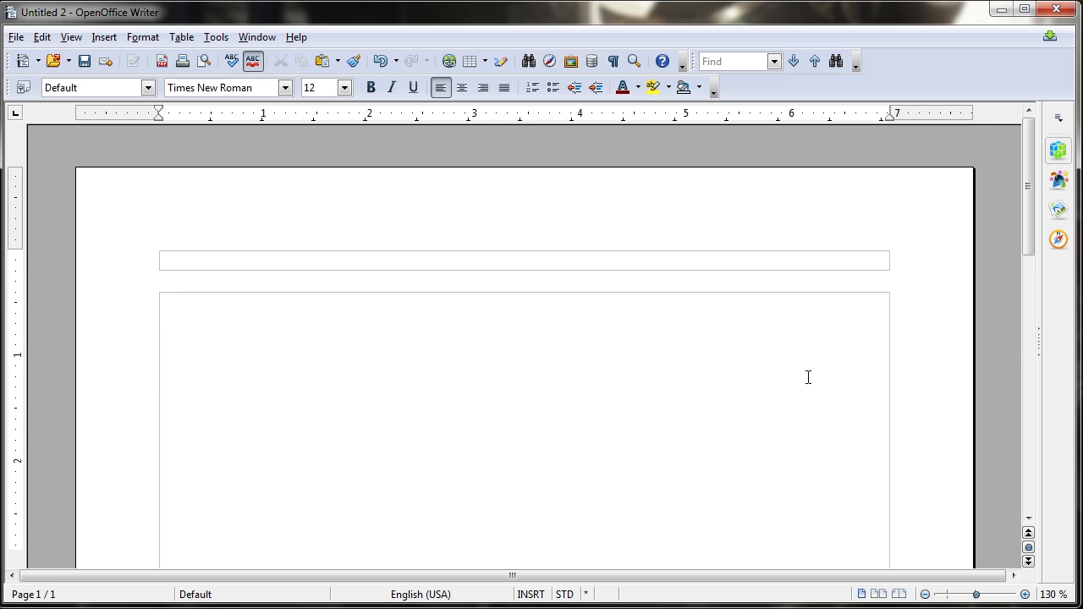
pyautogui.hotkey('ctrl', 'Return')
pyautogui.scroll(-2, 780, 402)
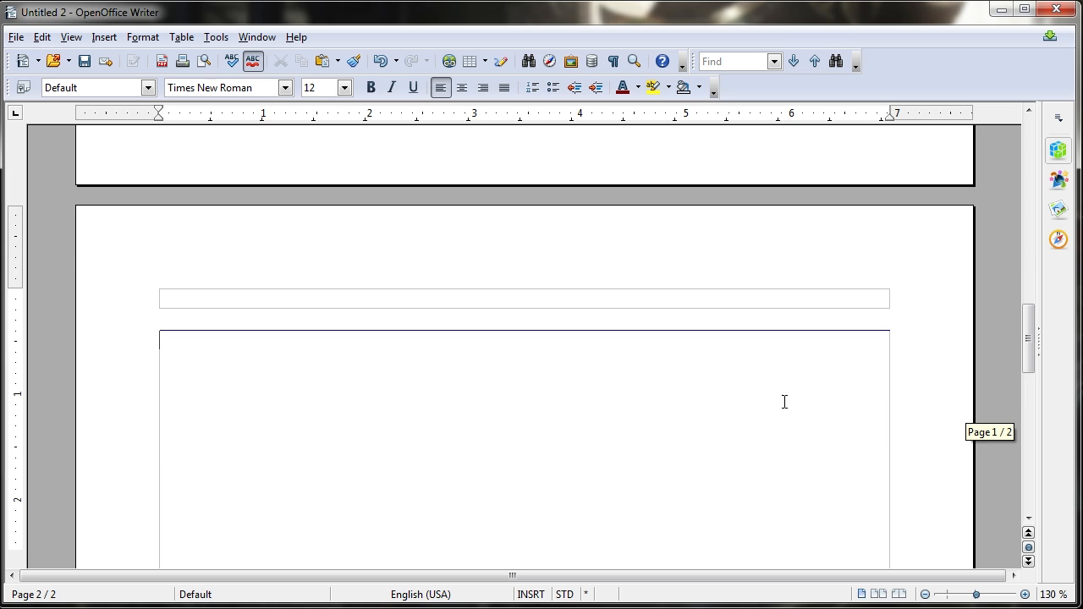
# Check the header on the second page and place the cursor at the right end of the first page's header.
pyautogui.click(877, 298)
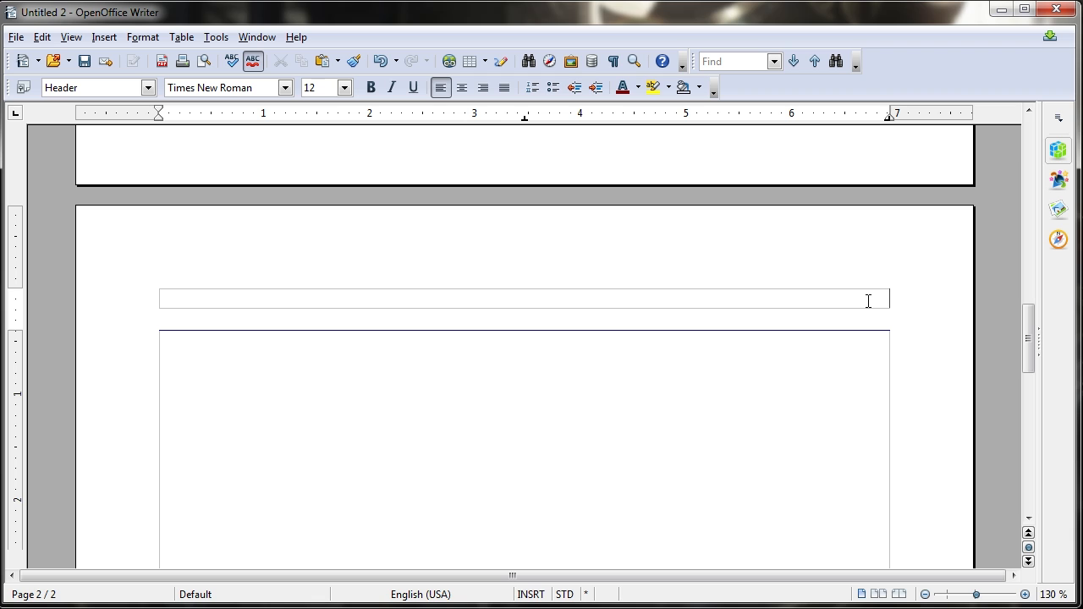
pyautogui.scroll(15, 871, 308)
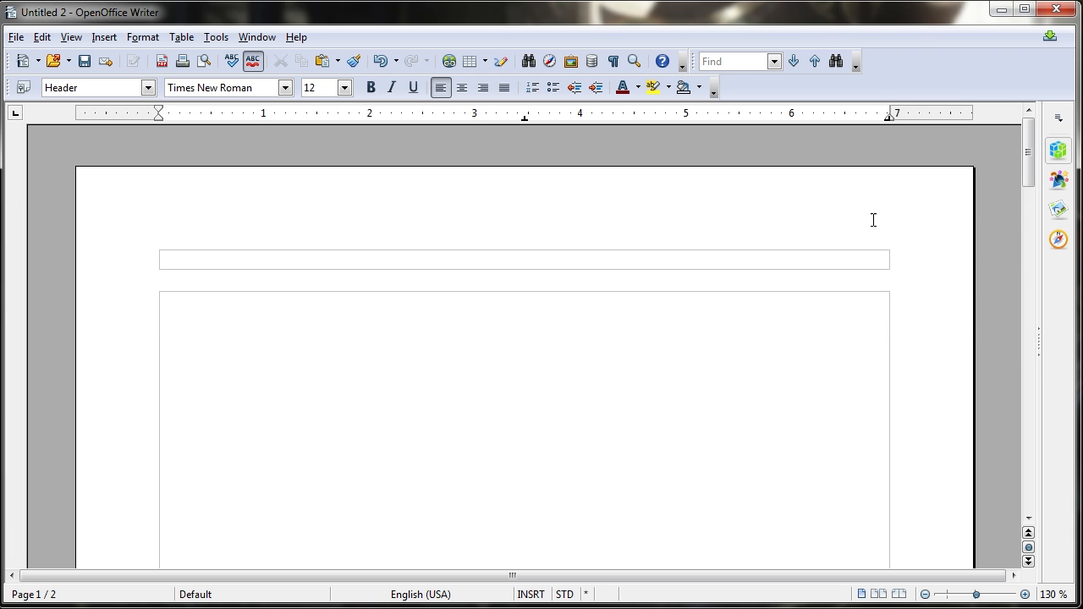
pyautogui.click(880, 256)
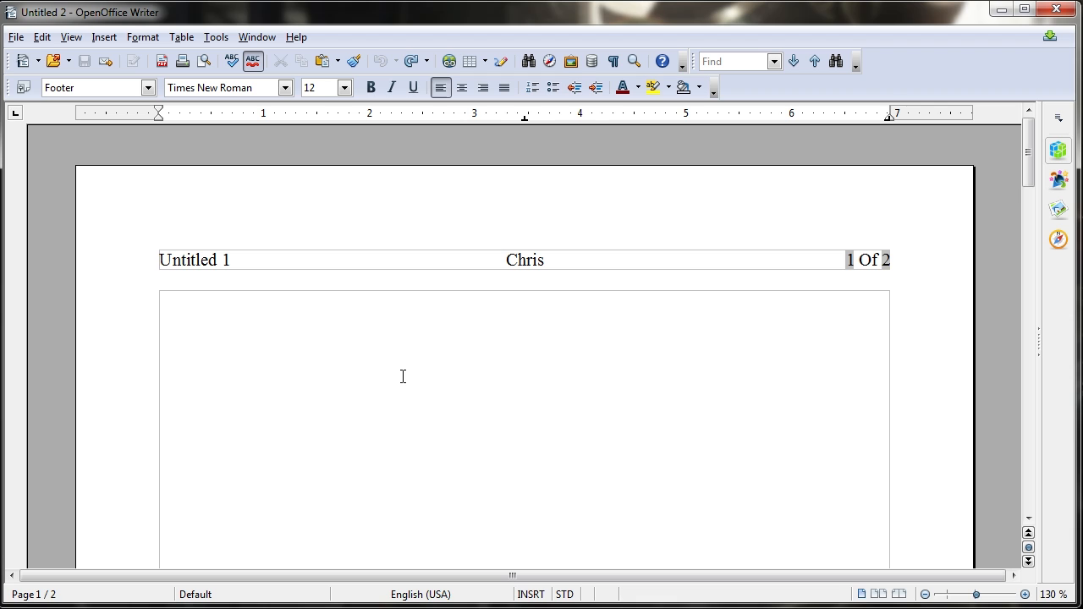
# List the page styles in the Styles and Formatting window and view the options for creating a new style.
pyautogui.press('F11')
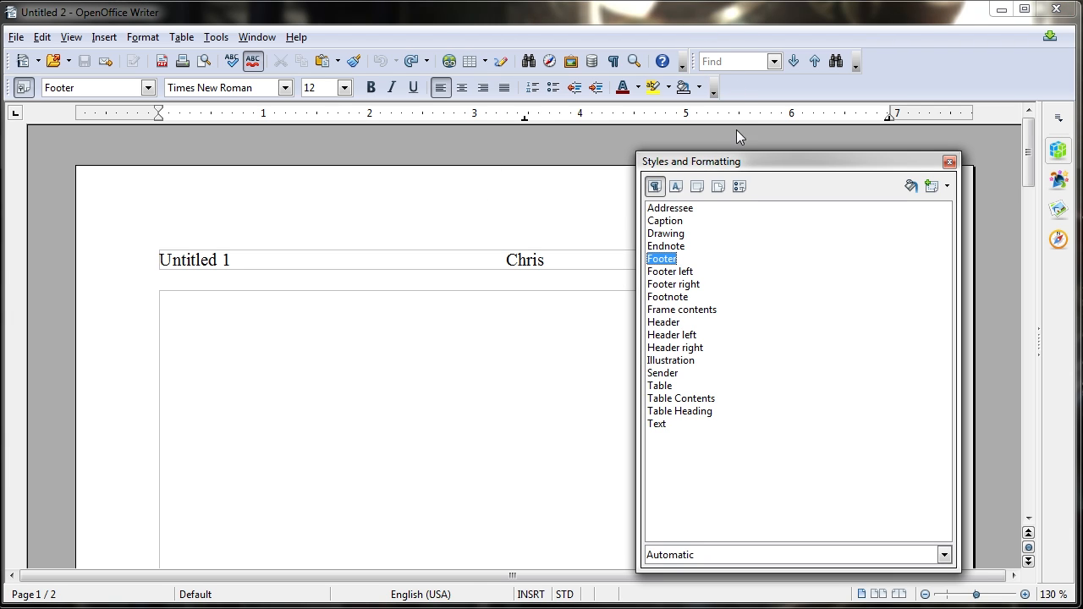
pyautogui.click(718, 187)
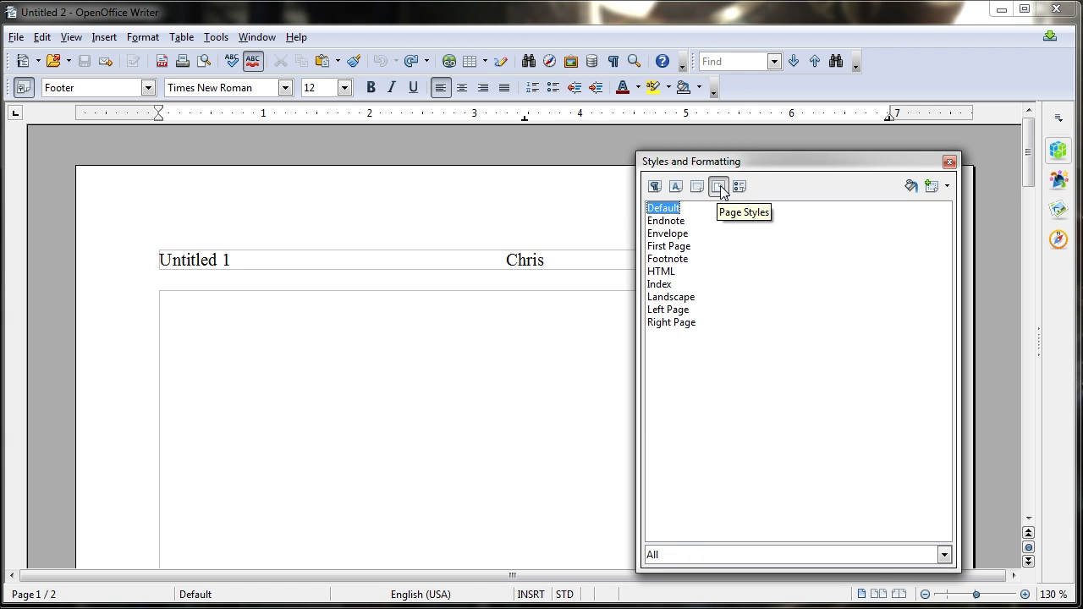
pyautogui.moveTo(731, 164); pyautogui.dragTo(733, 143)
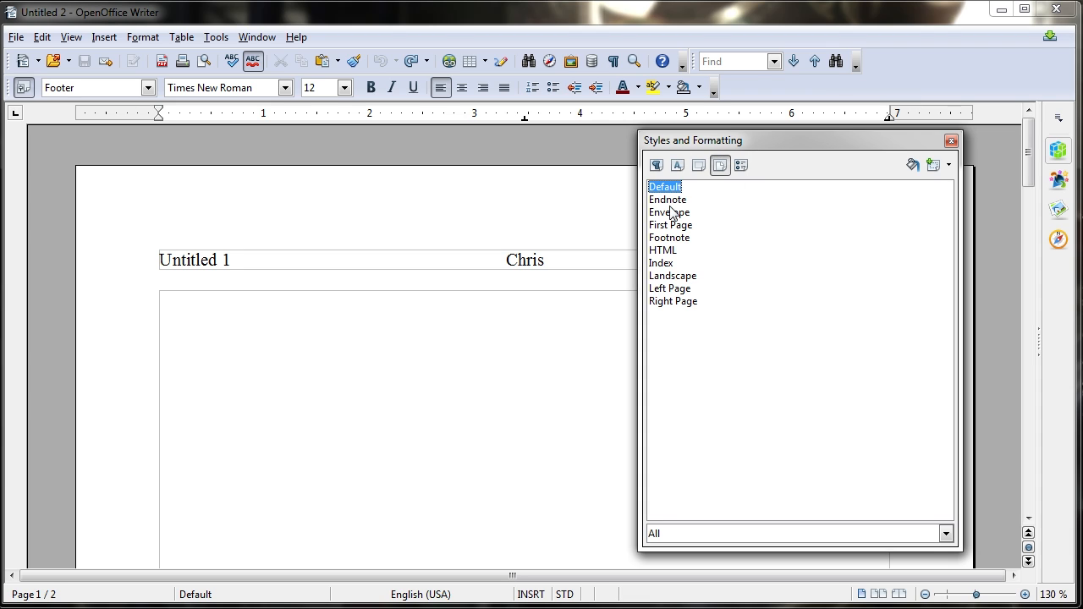
pyautogui.click(946, 166)
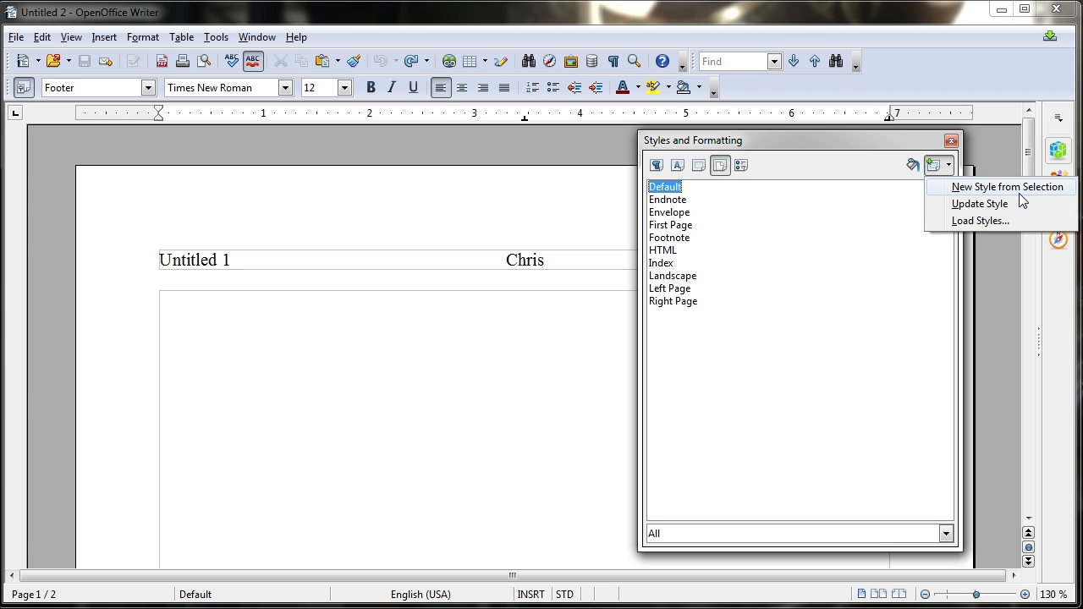
pyautogui.click(843, 341)
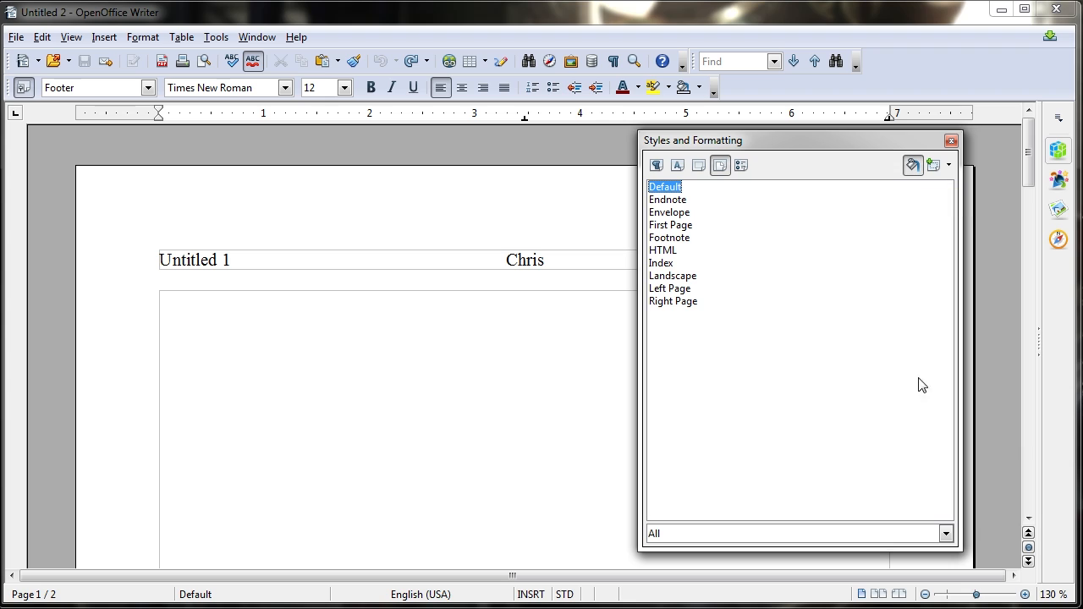
# Try to apply the Landscape page style to the document's pages with Fill Format mode.
pyautogui.click(913, 165)
pyautogui.click(673, 238)
pyautogui.click(679, 225)
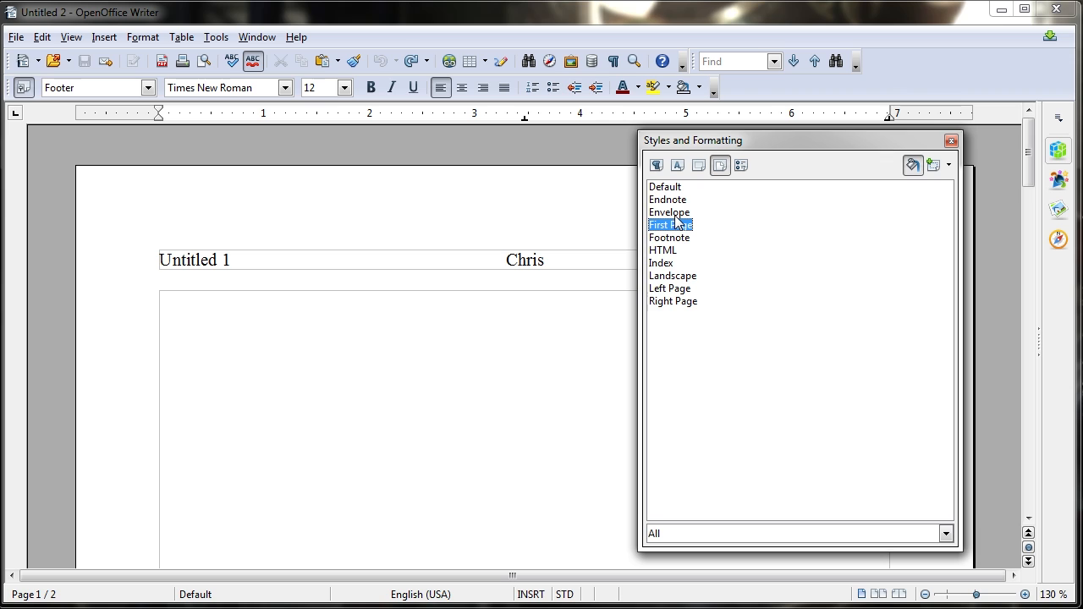
pyautogui.click(672, 276)
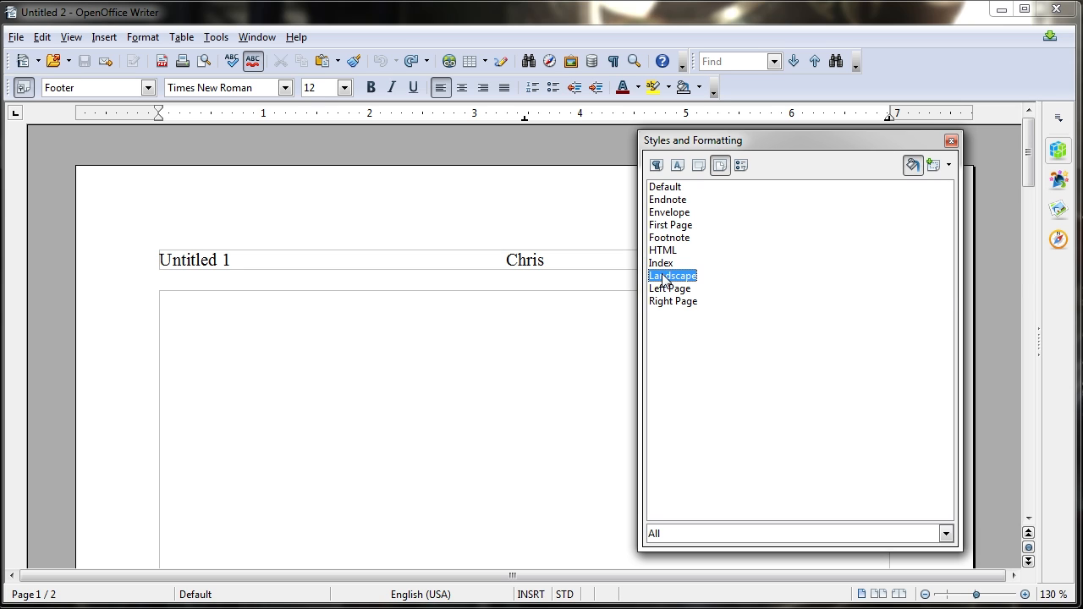
pyautogui.click(1021, 269)
pyautogui.scroll(-11, 914, 312)
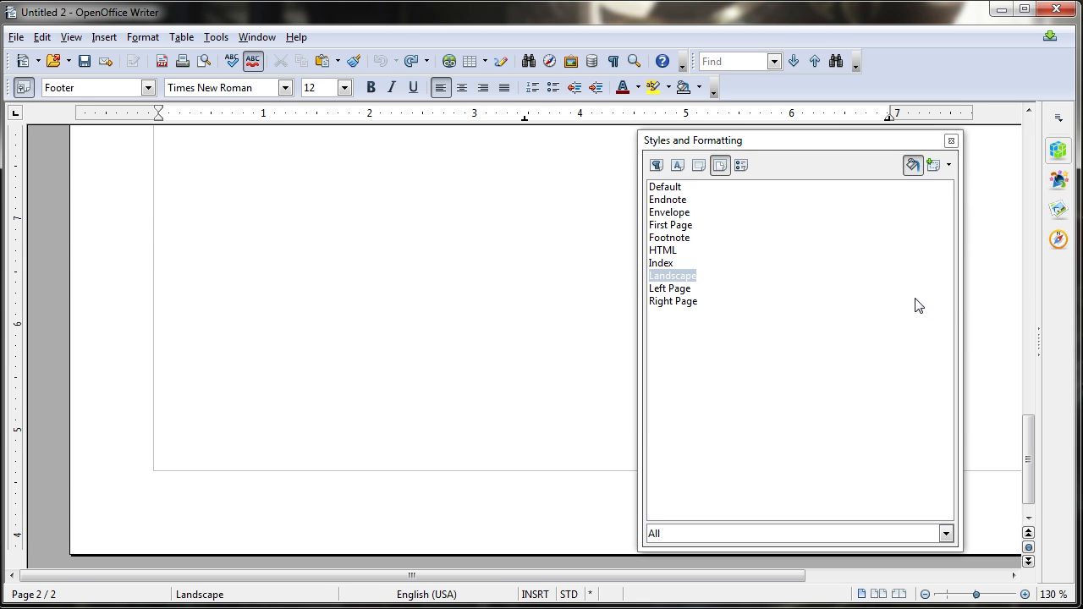
pyautogui.click(914, 168)
pyautogui.scroll(5, 1010, 150)
pyautogui.scroll(3, 992, 298)
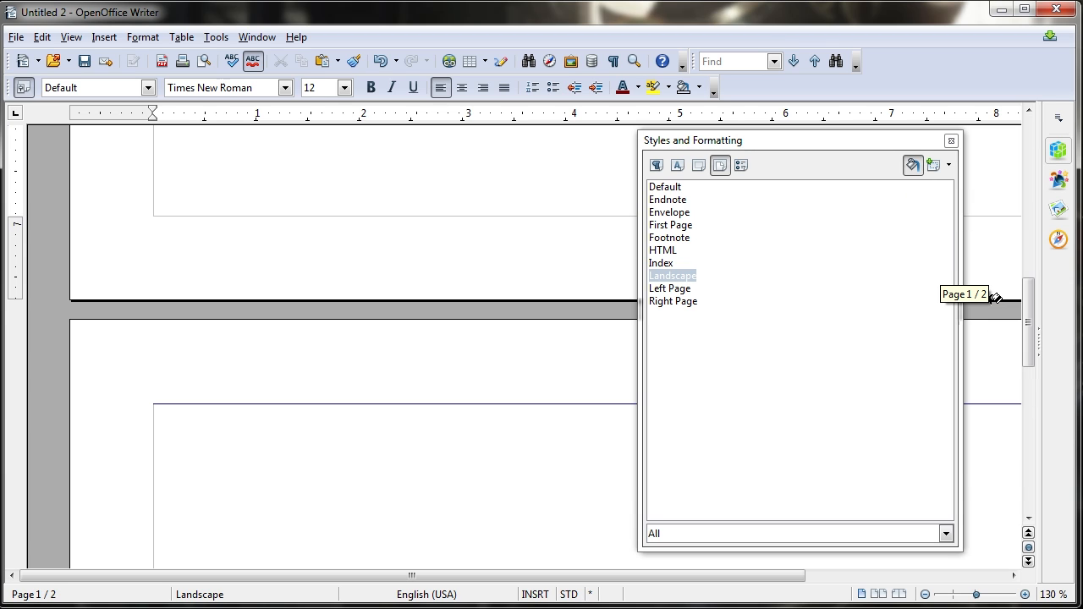
pyautogui.scroll(5, 995, 297)
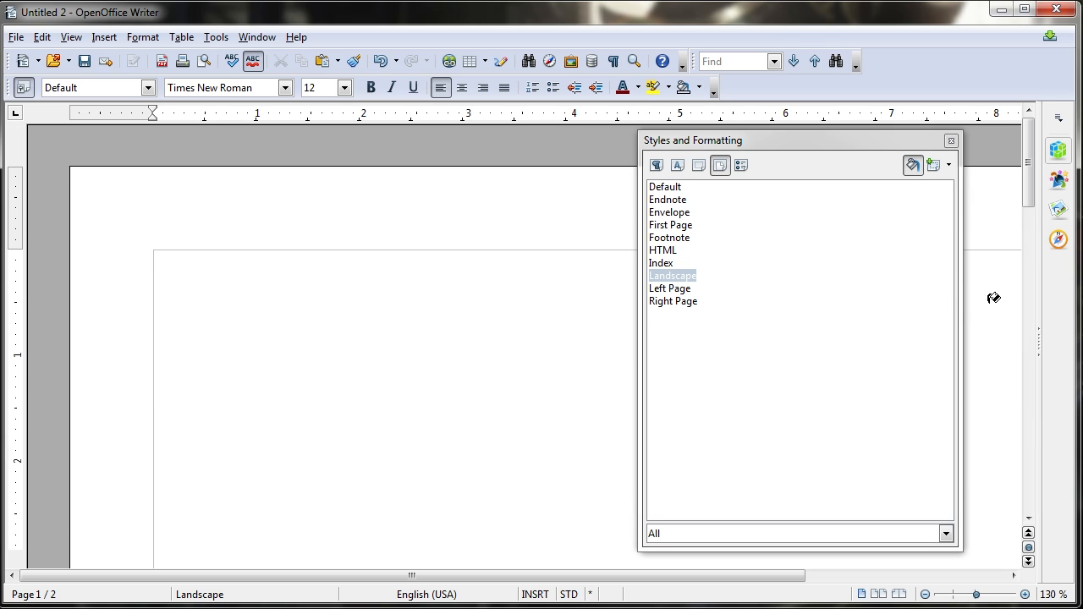
# Undo the Landscape page style and close the Styles and Formatting window.
pyautogui.click(558, 185)
pyautogui.hotkey('ctrl', 'z')
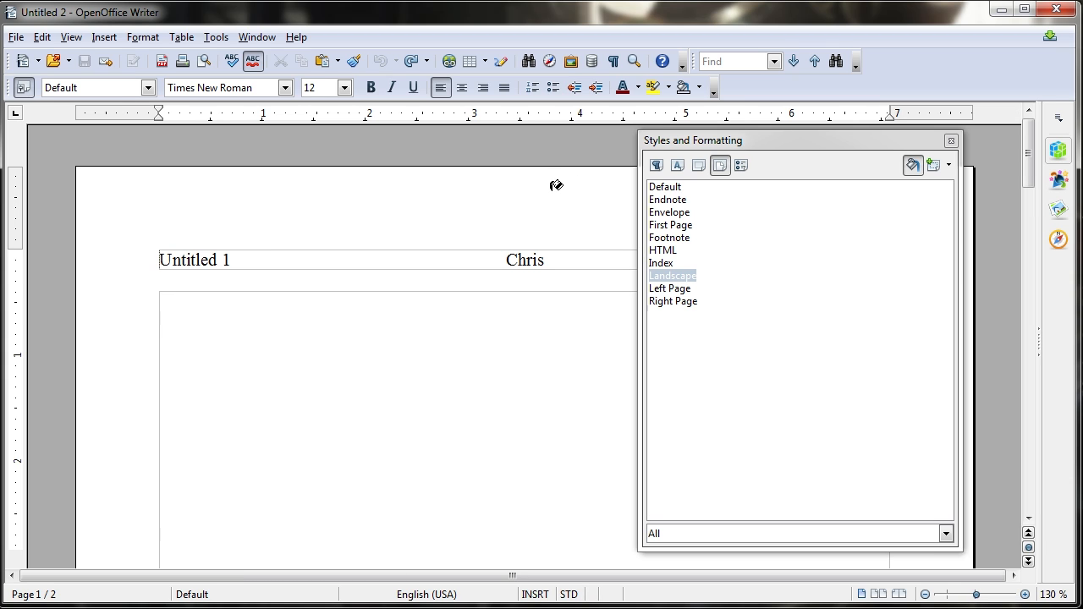
pyautogui.click(951, 140)
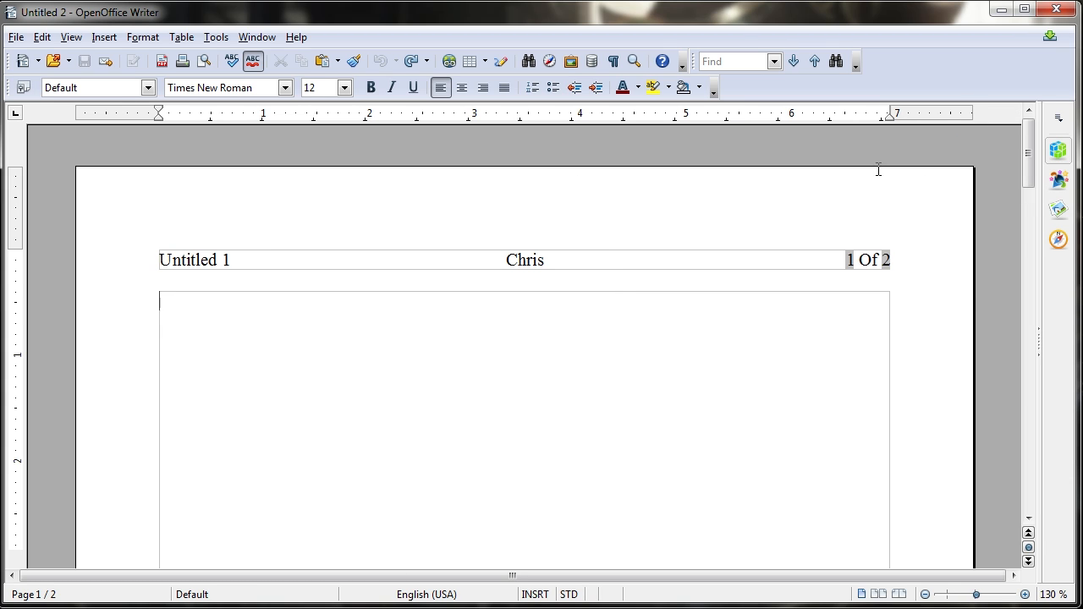
# Set the Next Style of the first page's Default page style to Landscape.
pyautogui.scroll(-2, 418, 211)
pyautogui.scroll(2, 421, 211)
pyautogui.rightClick(213, 309)
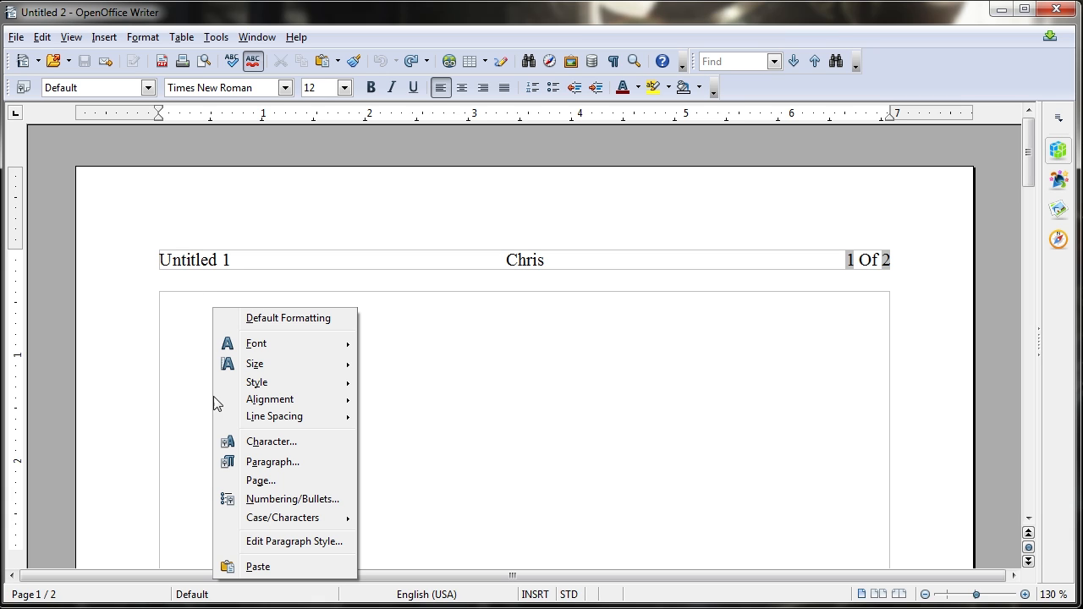
pyautogui.click(252, 483)
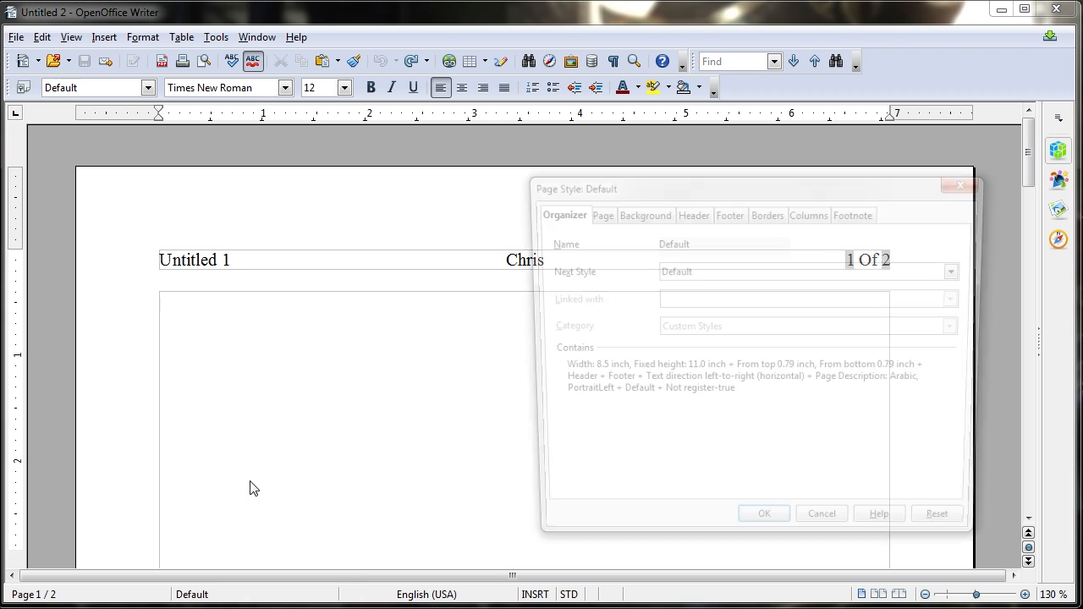
pyautogui.moveTo(684, 189); pyautogui.dragTo(618, 186)
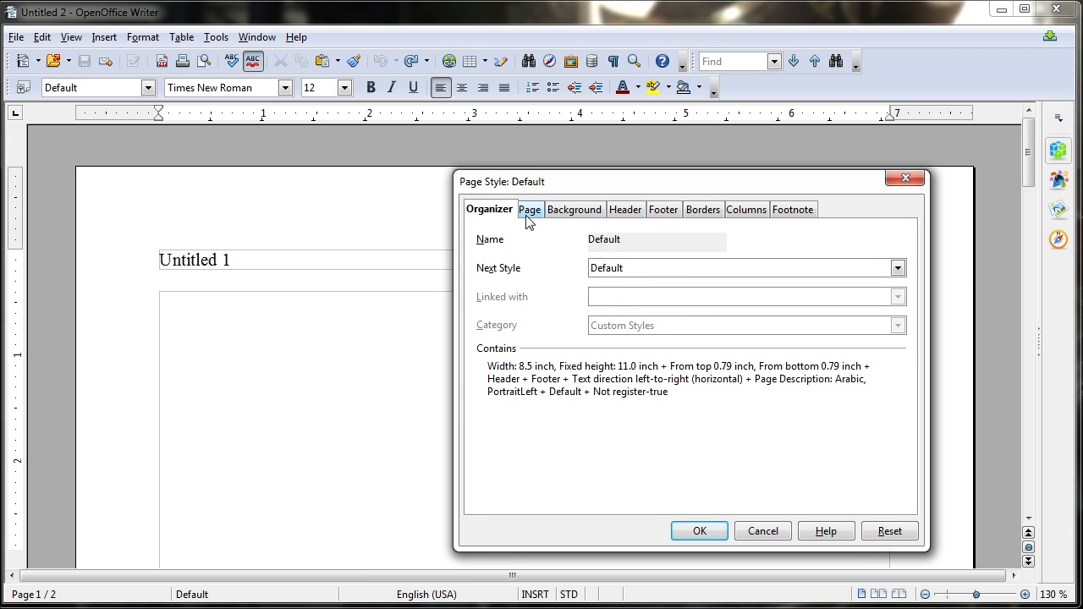
pyautogui.click(602, 269)
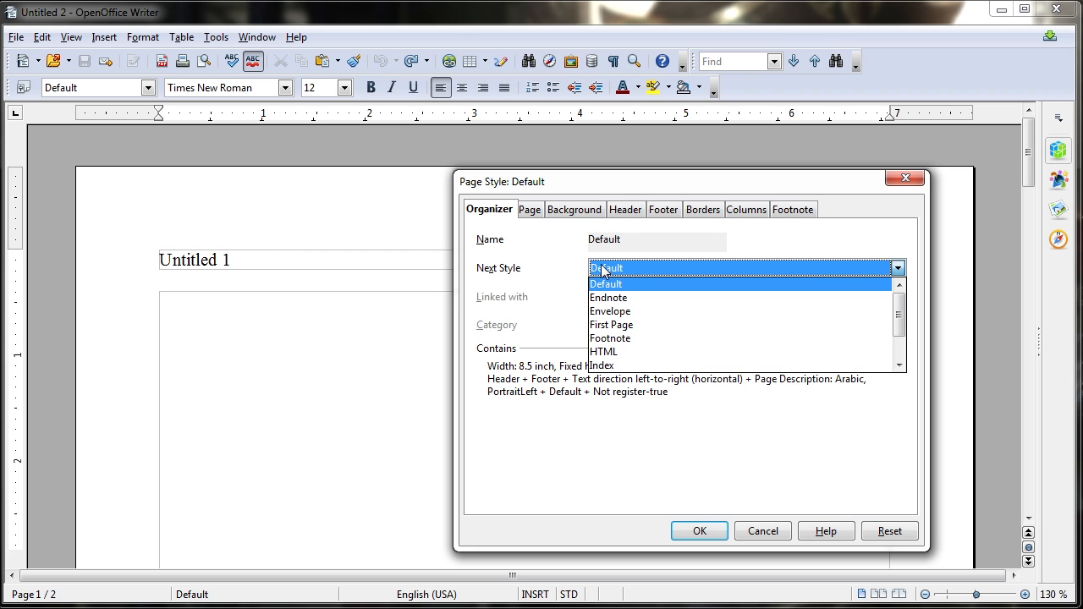
pyautogui.scroll(-1, 633, 340)
pyautogui.click(633, 338)
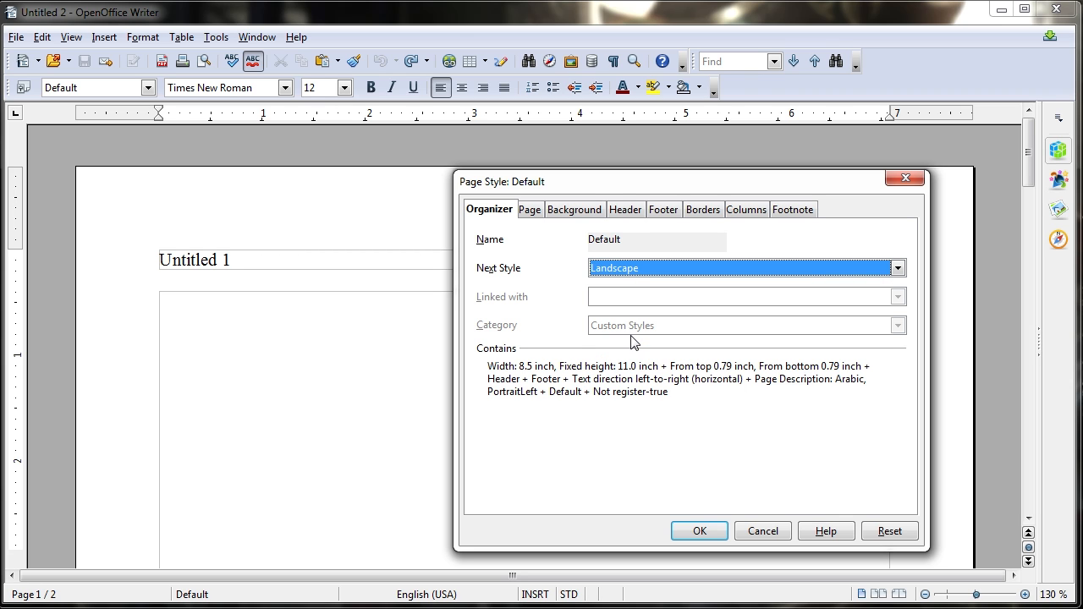
pyautogui.click(709, 531)
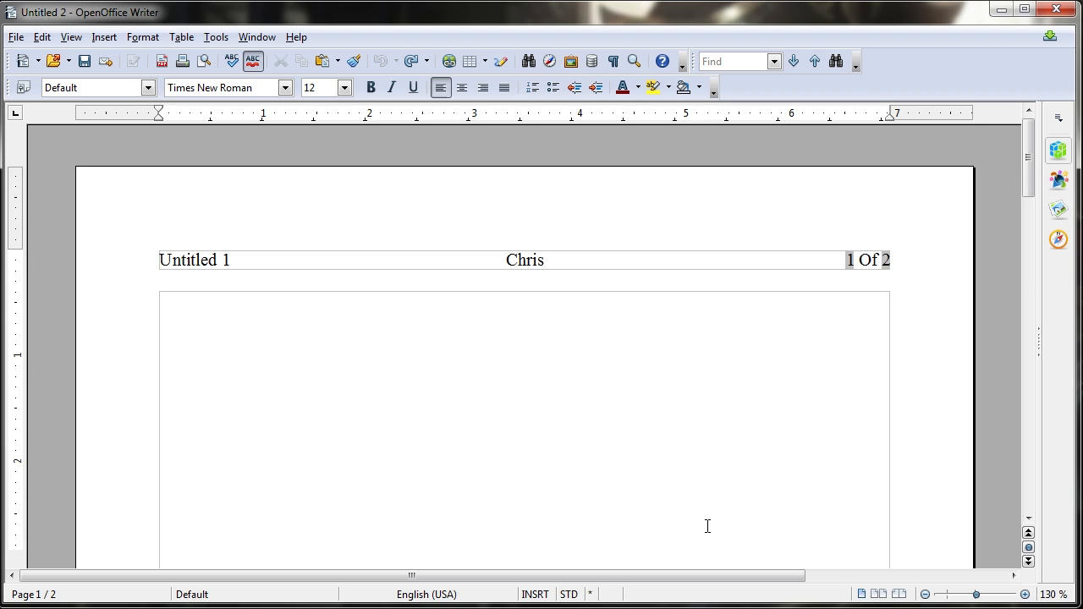
# Zoom out to 70% and examine the second page's orientation and its page style's Next Style setting.
pyautogui.scroll(-10, 708, 525)
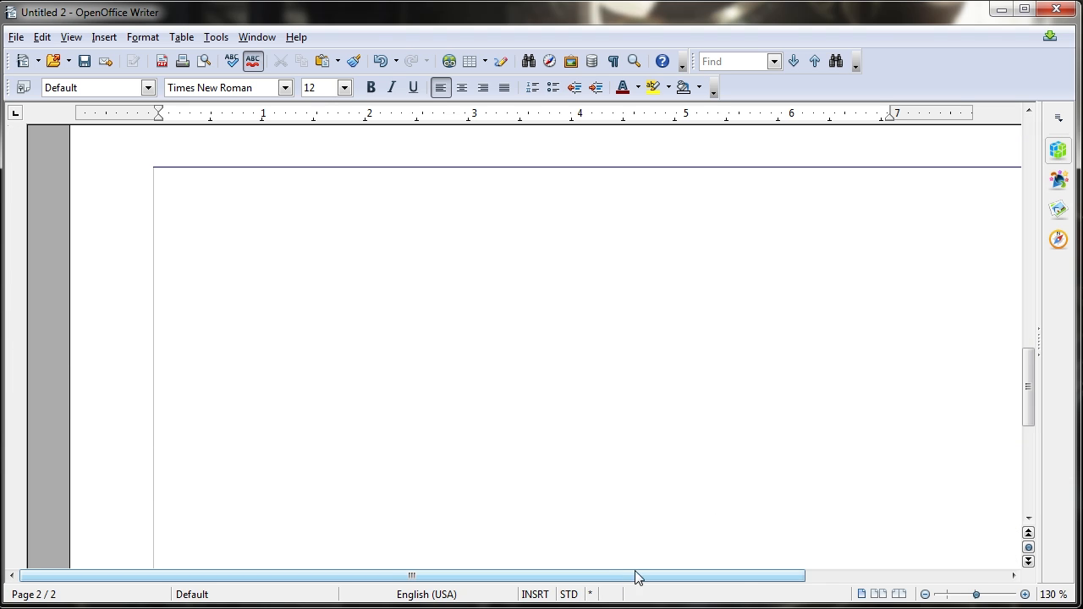
pyautogui.moveTo(636, 573); pyautogui.dragTo(737, 576)
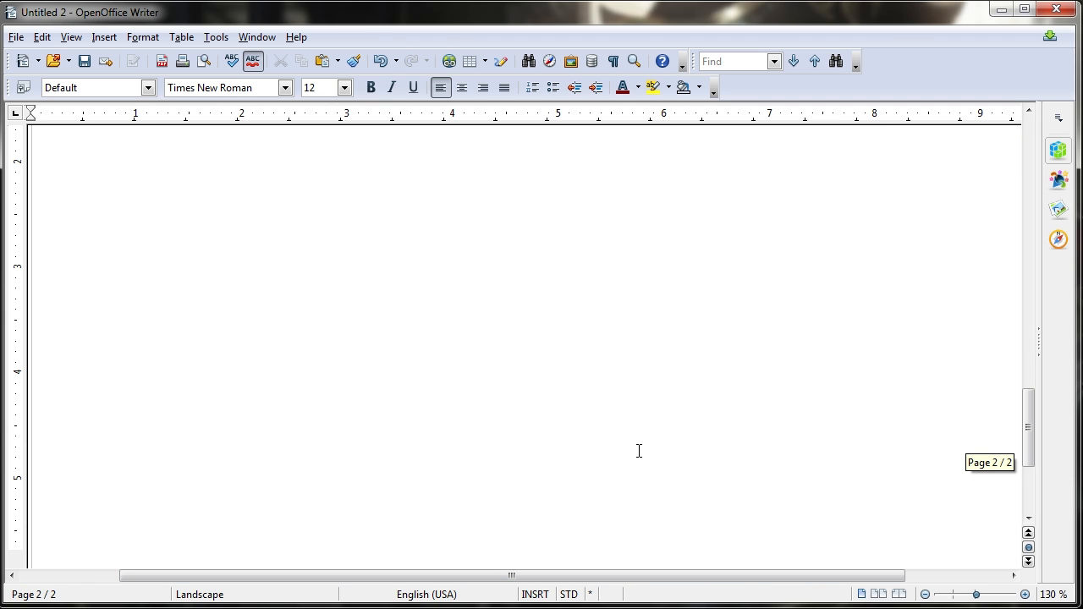
pyautogui.scroll(-6, 635, 448)
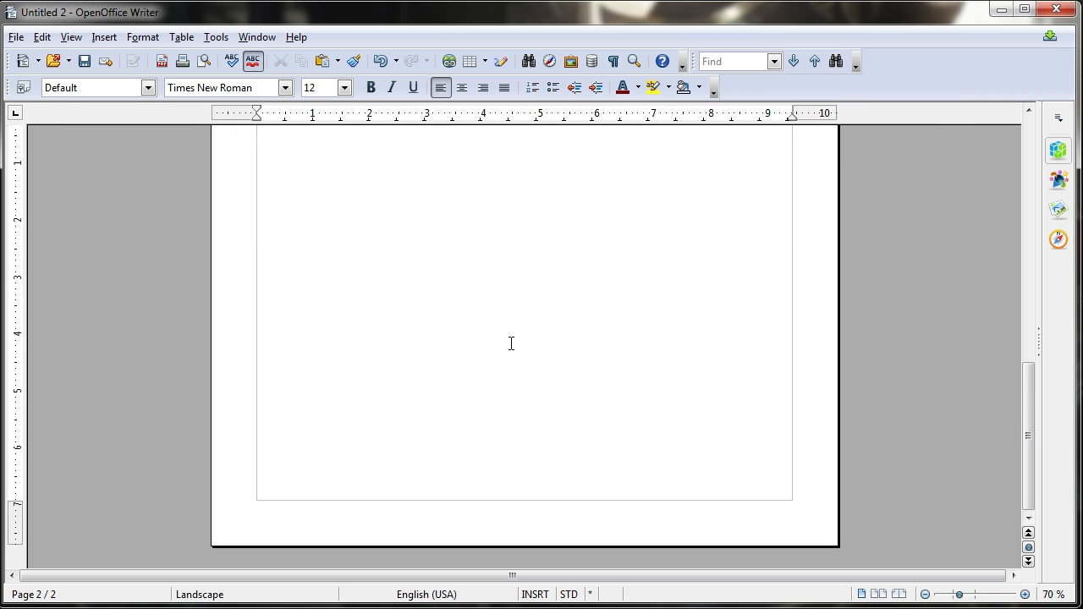
pyautogui.rightClick(514, 322)
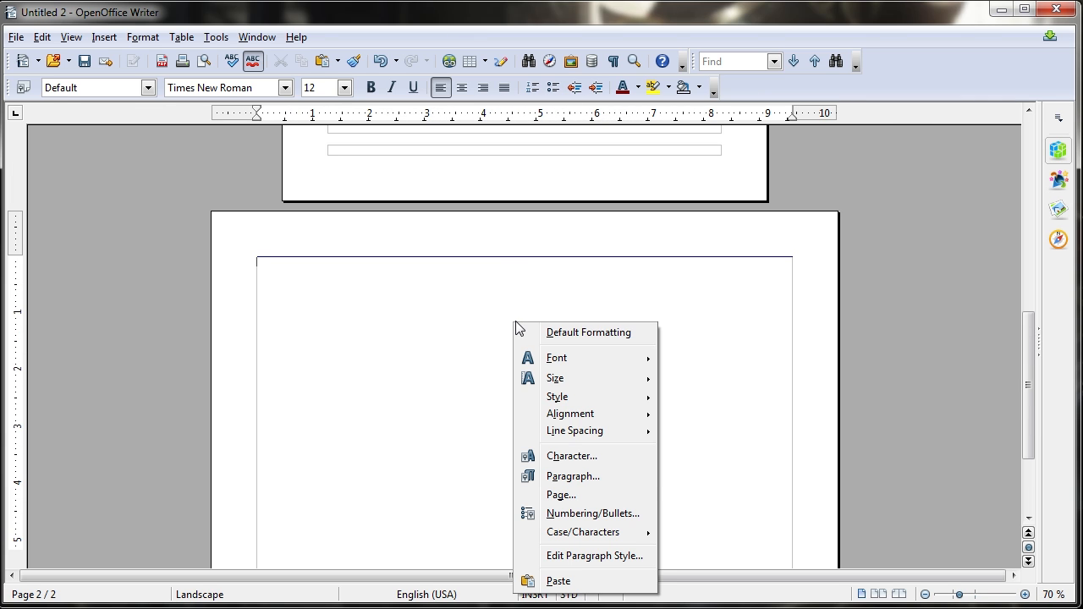
pyautogui.click(579, 495)
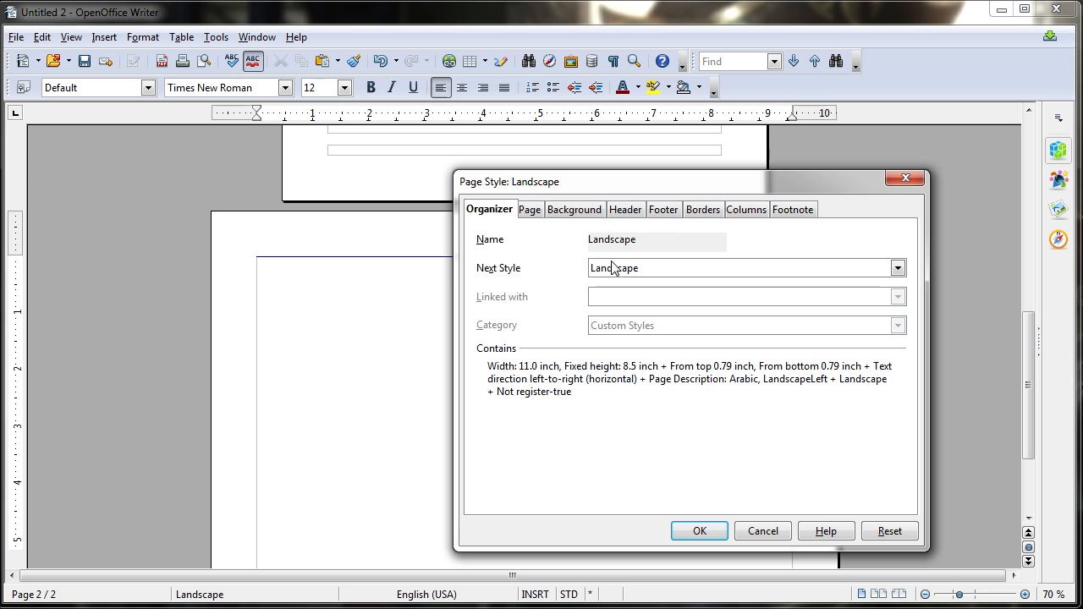
pyautogui.click(697, 531)
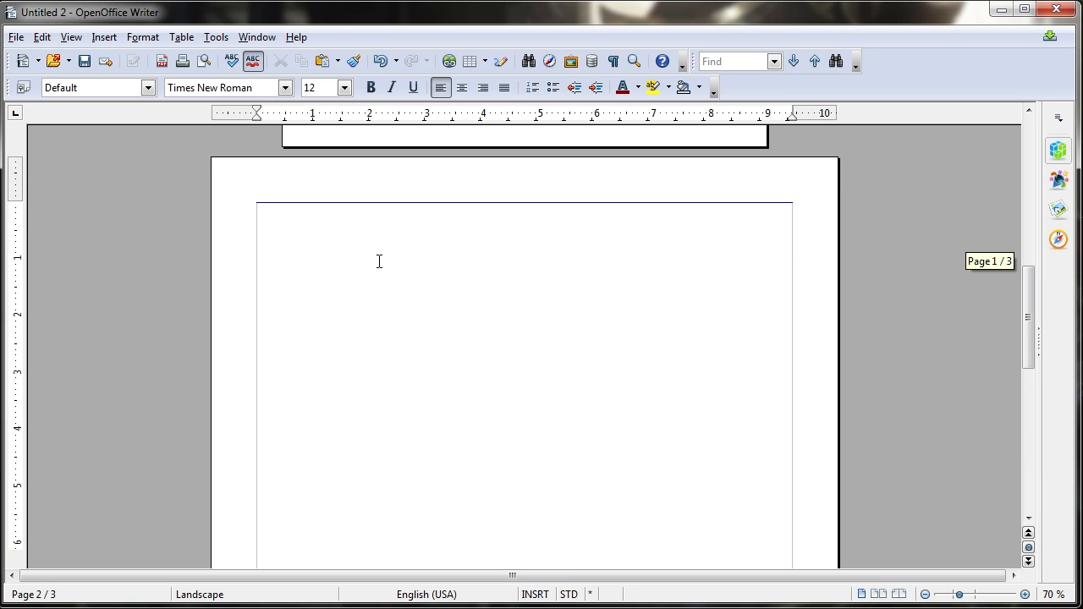
pyautogui.scroll(-10, 343, 267)
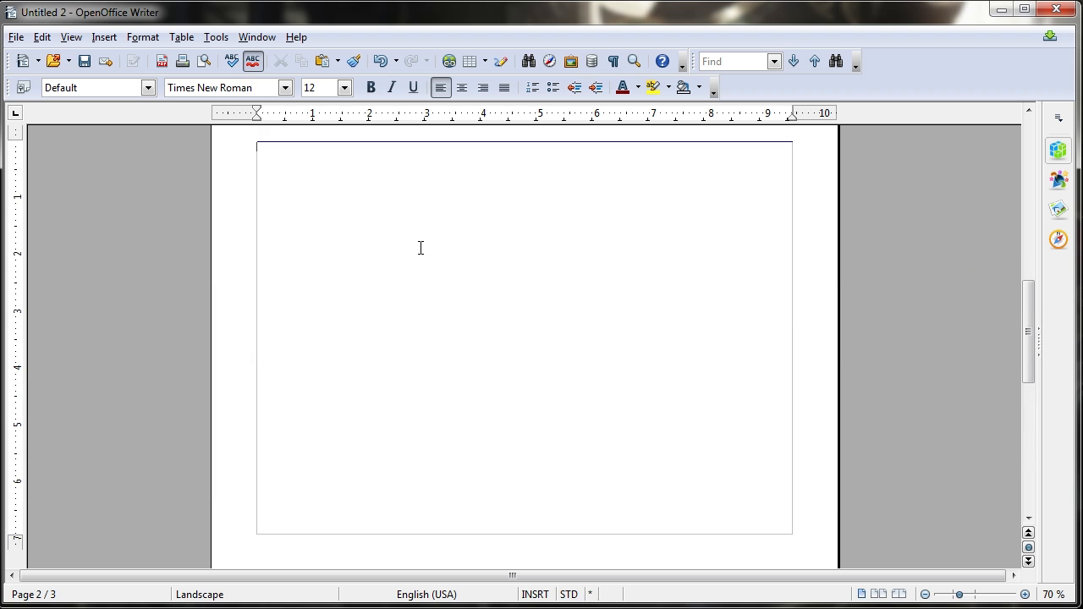
# Add a header to the Landscape page style.
pyautogui.click(104, 38)
pyautogui.moveTo(145, 188)
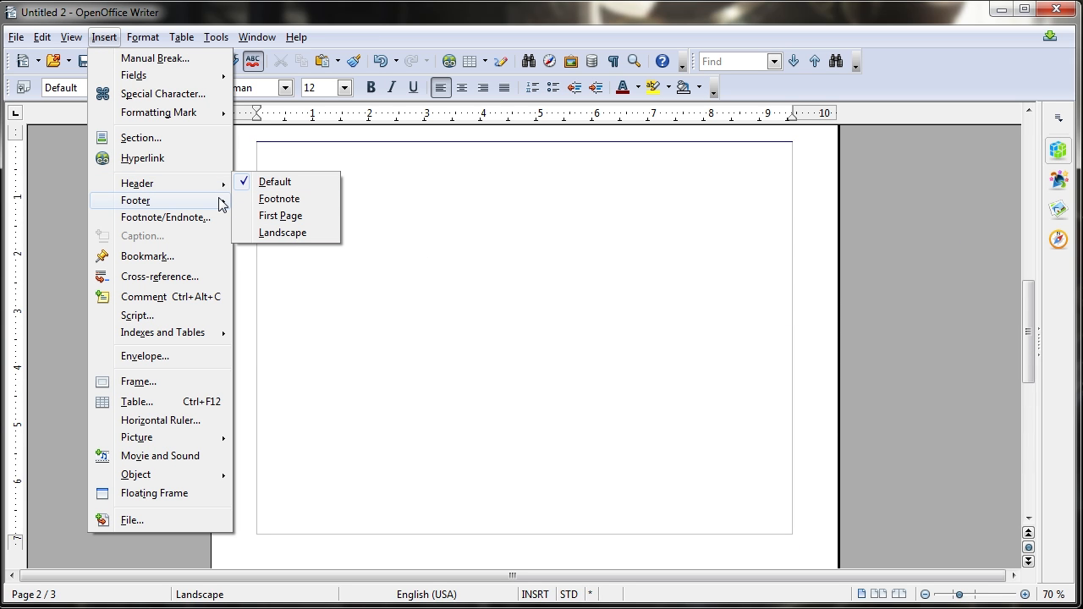
pyautogui.click(290, 233)
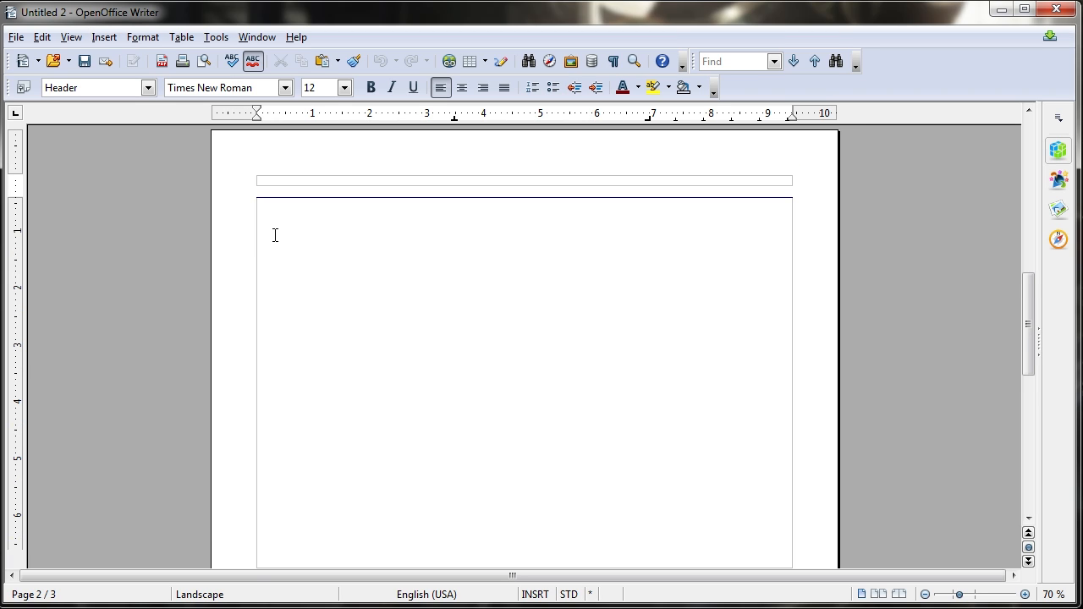
# Insert a Time field into the landscape page's header.
pyautogui.click(87, 41)
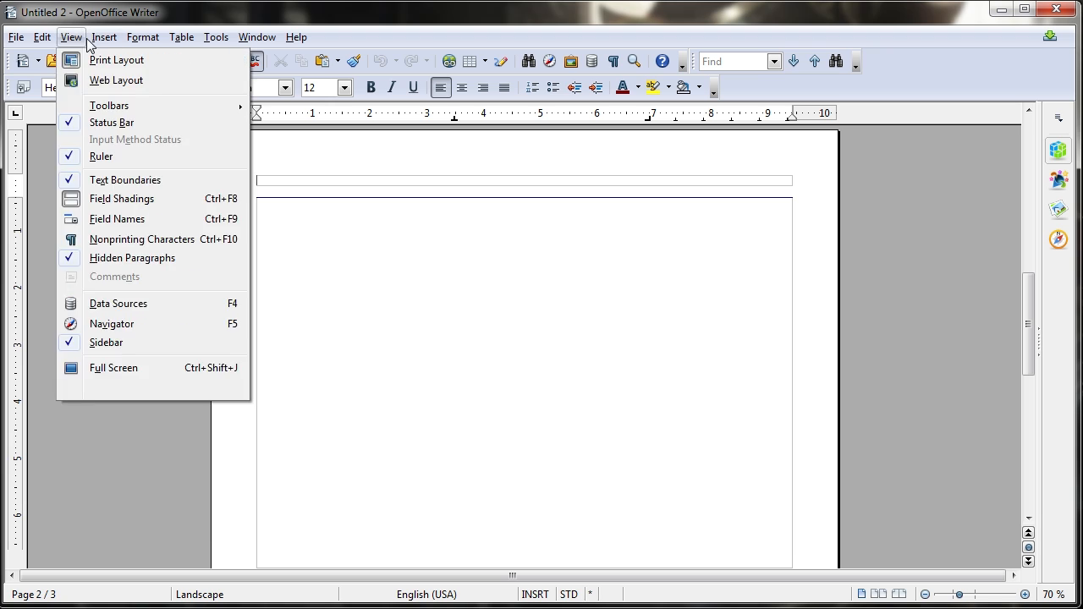
pyautogui.moveTo(104, 37)
pyautogui.moveTo(135, 75)
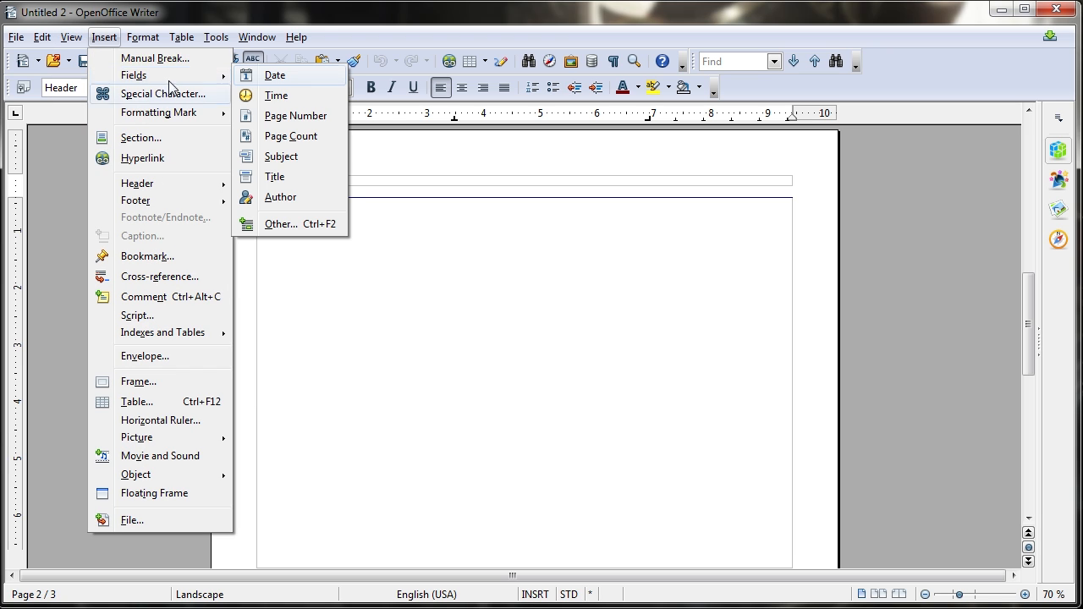
pyautogui.click(303, 96)
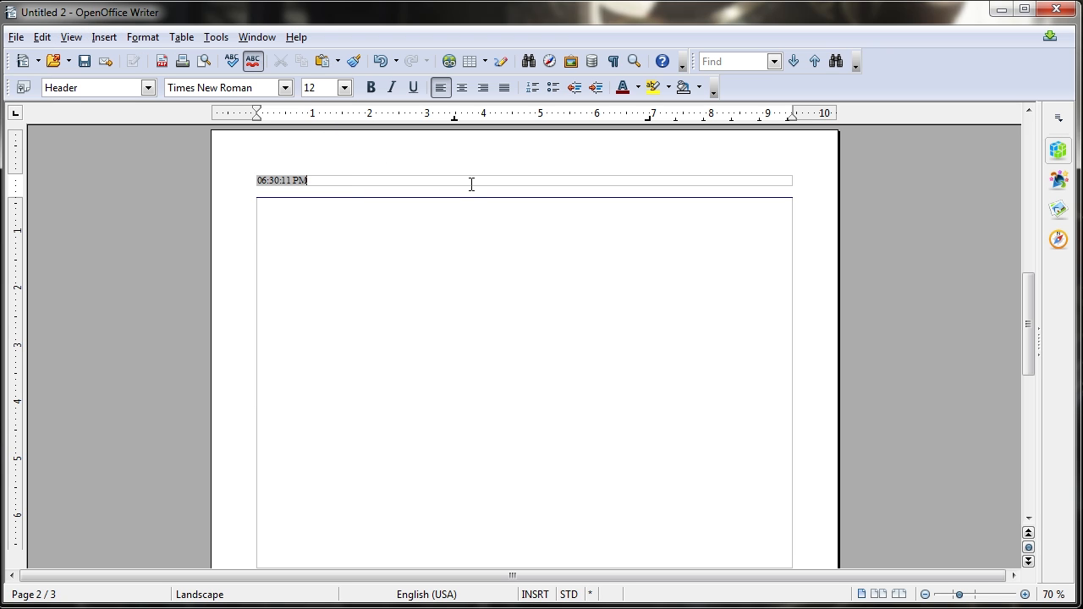
# Open the full Fields dialog for the header and examine the Document, Functions, DocInformation and Variables field types.
pyautogui.click(105, 37)
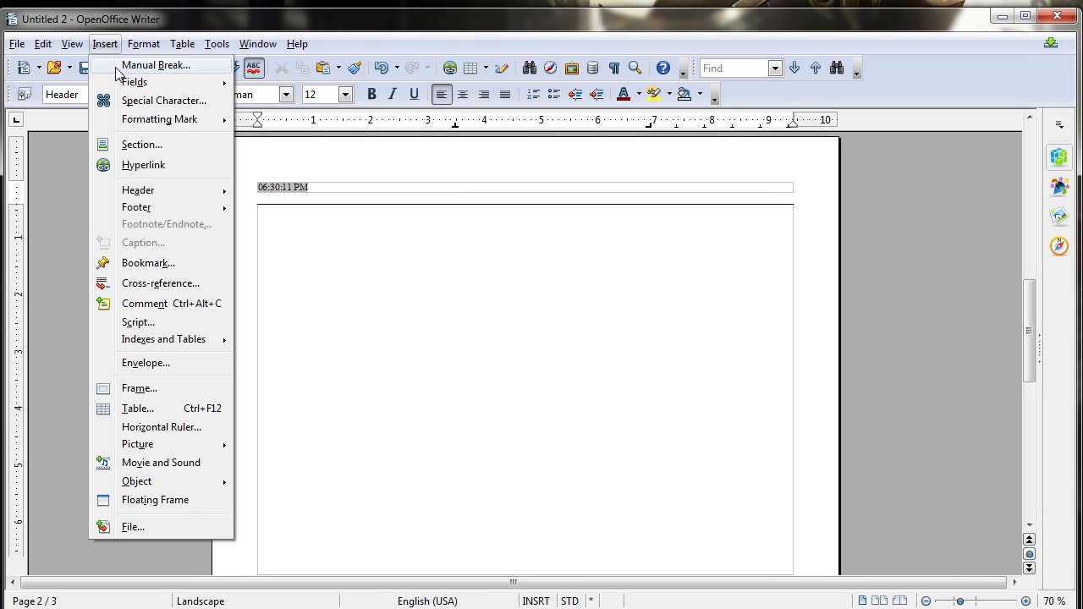
pyautogui.moveTo(154, 85)
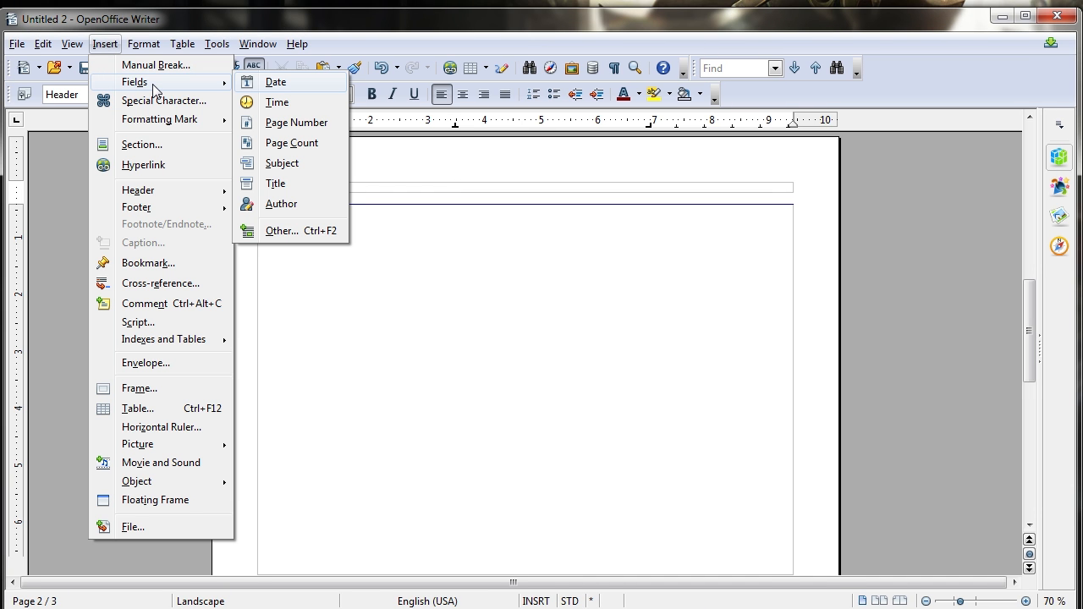
pyautogui.click(288, 239)
pyautogui.moveTo(552, 179); pyautogui.dragTo(596, 198)
pyautogui.click(491, 216)
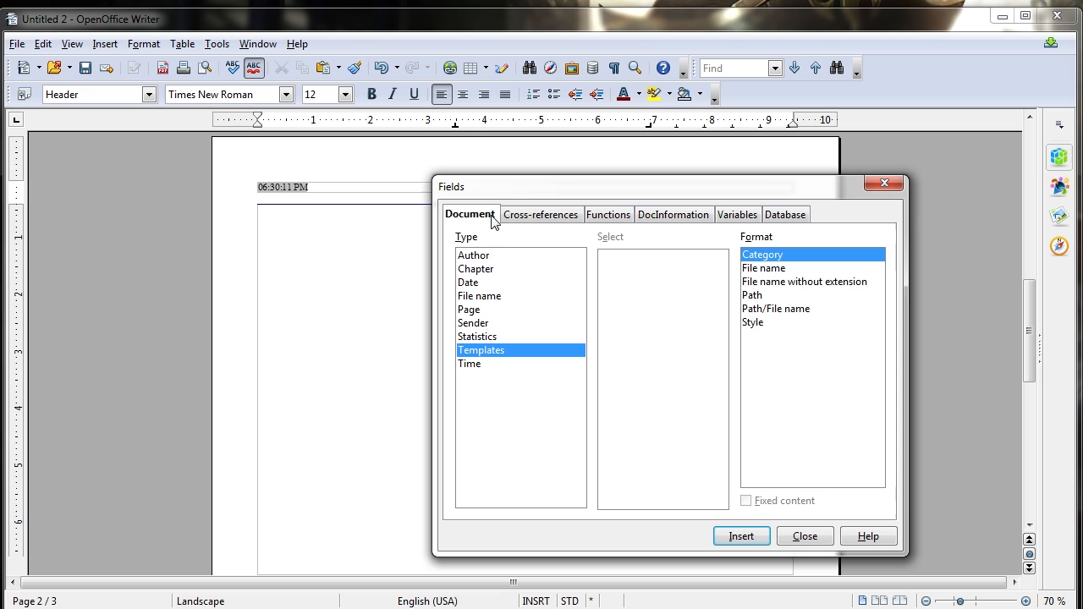
pyautogui.click(618, 221)
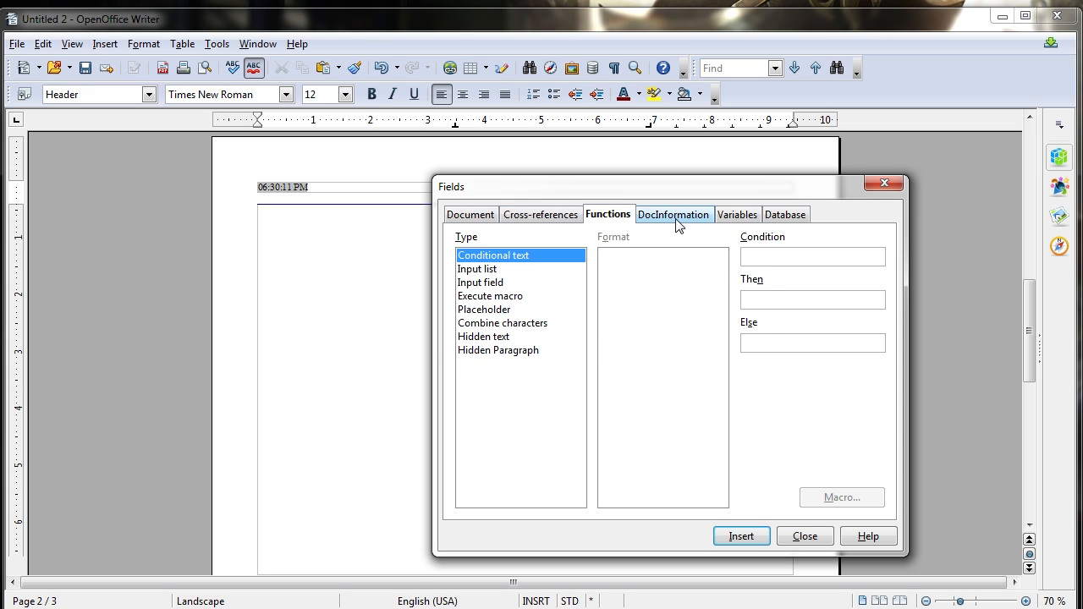
pyautogui.click(676, 222)
pyautogui.click(751, 222)
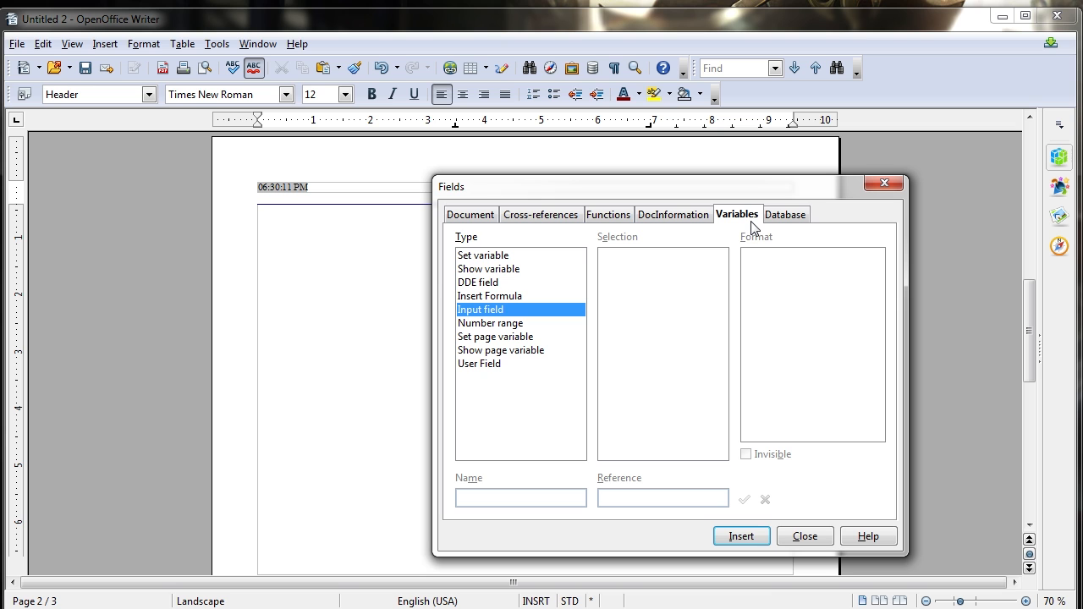